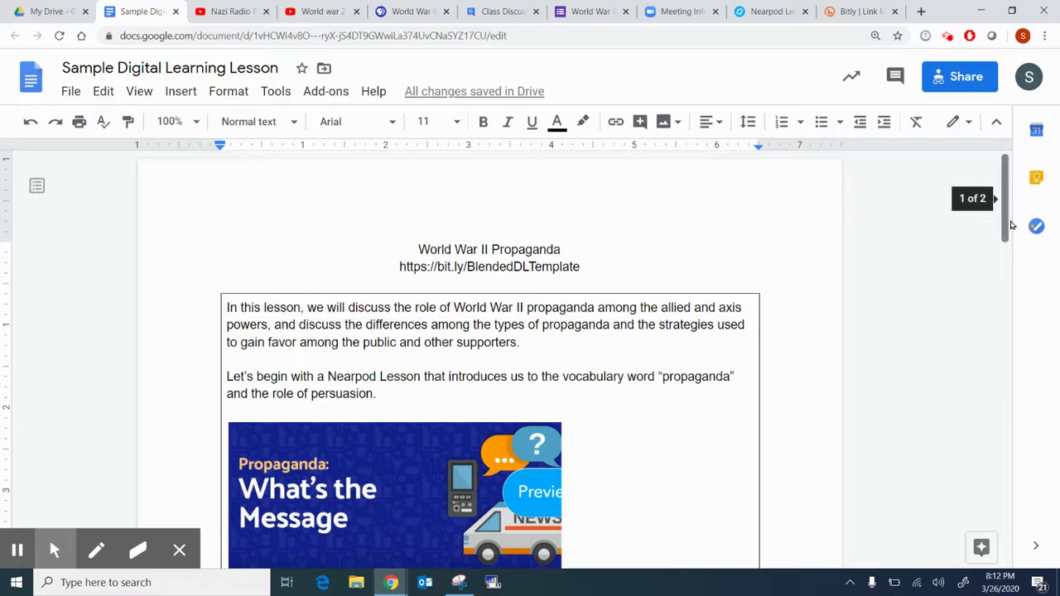
# Hide the borders of the lesson table by setting the table border colour to white in the table properties.
pyautogui.moveTo(1005, 225); pyautogui.dragTo(972, 228)
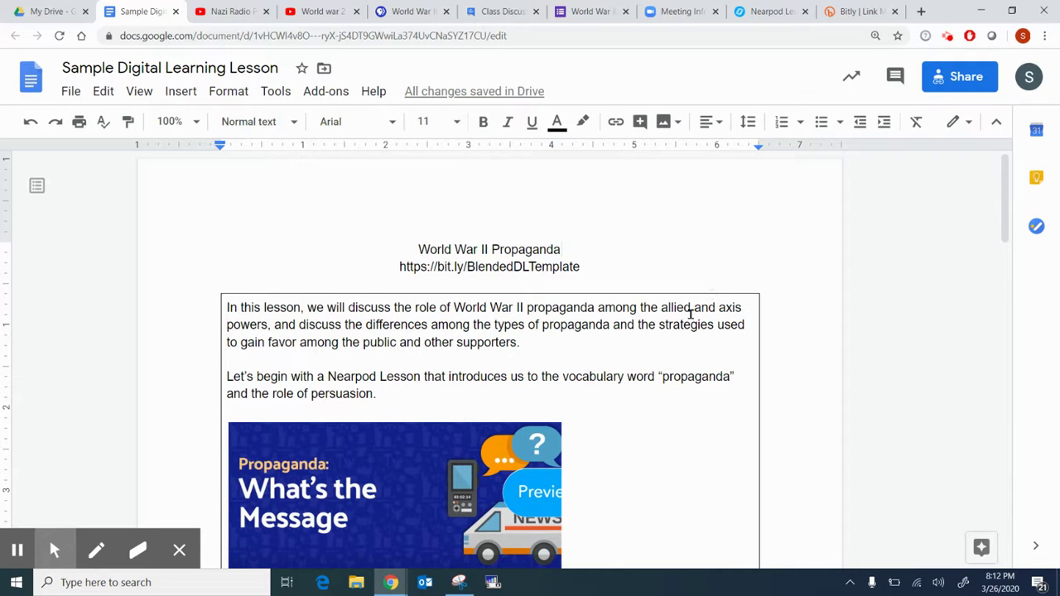
pyautogui.click(690, 313)
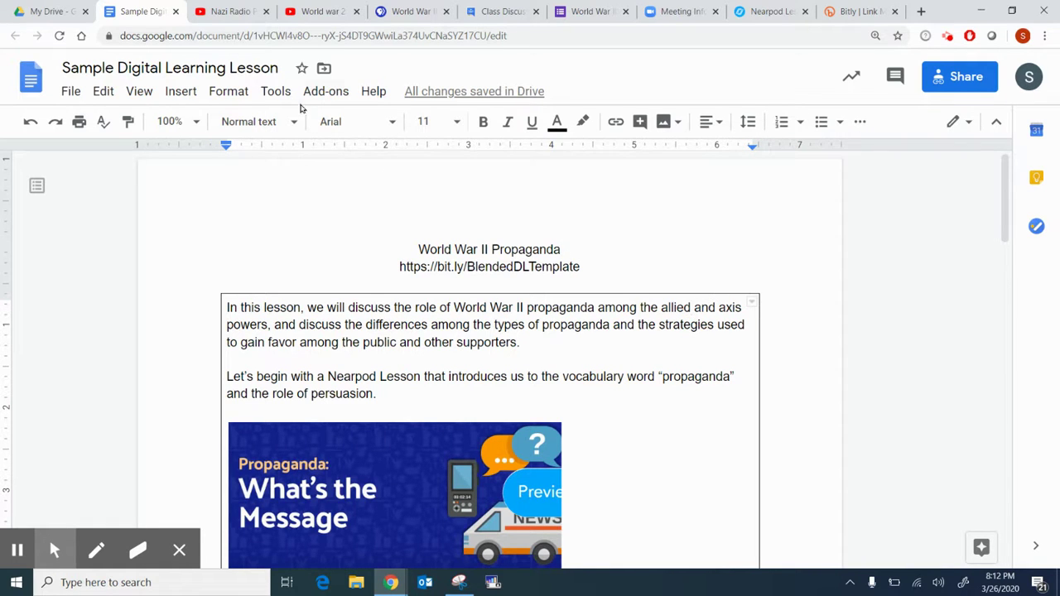
pyautogui.click(288, 100)
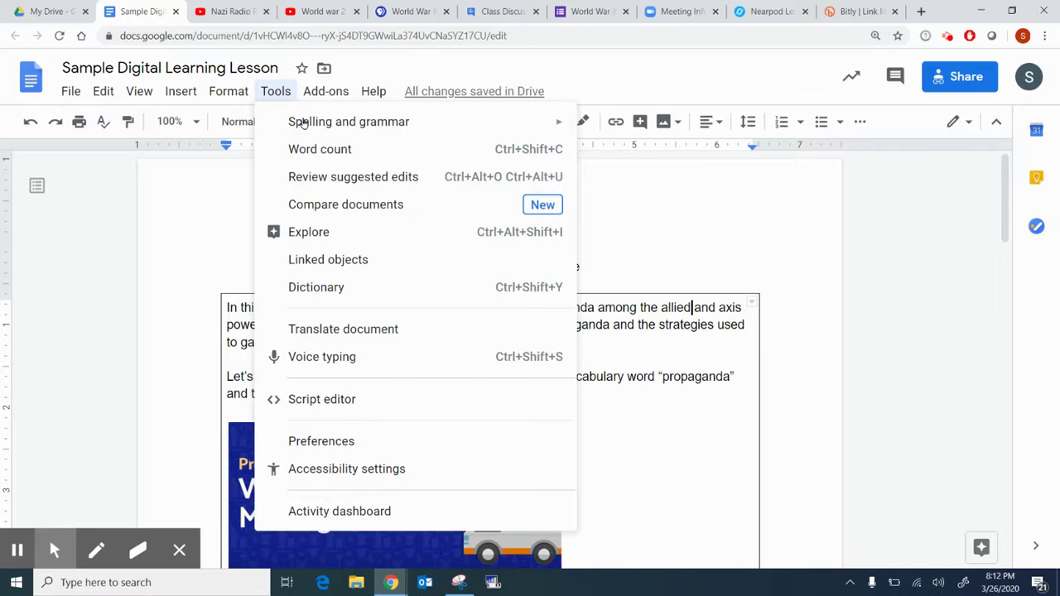
pyautogui.click(630, 354)
pyautogui.rightClick(631, 353)
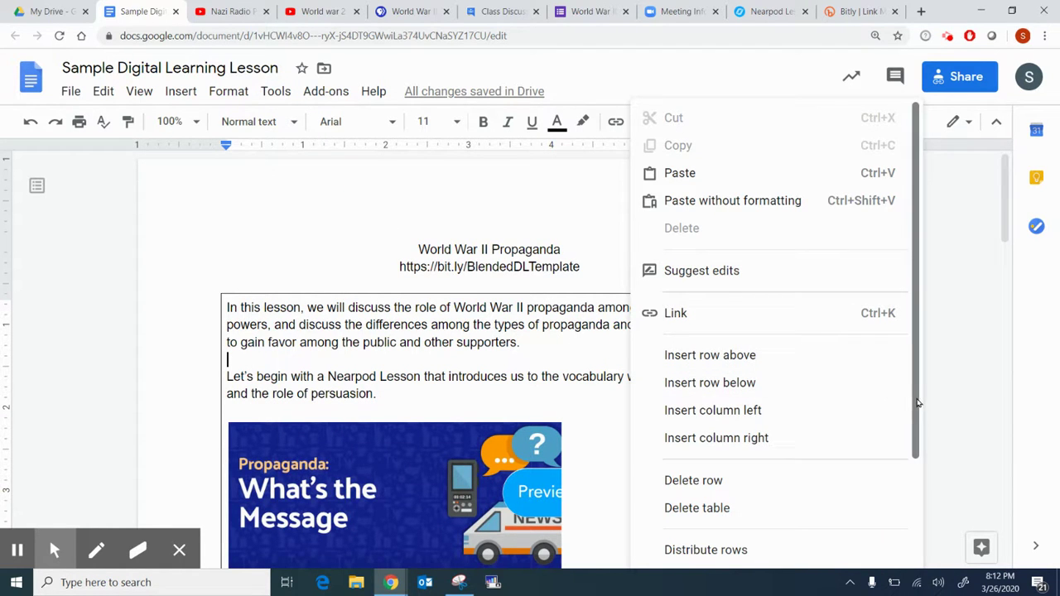
pyautogui.moveTo(919, 402); pyautogui.dragTo(906, 518)
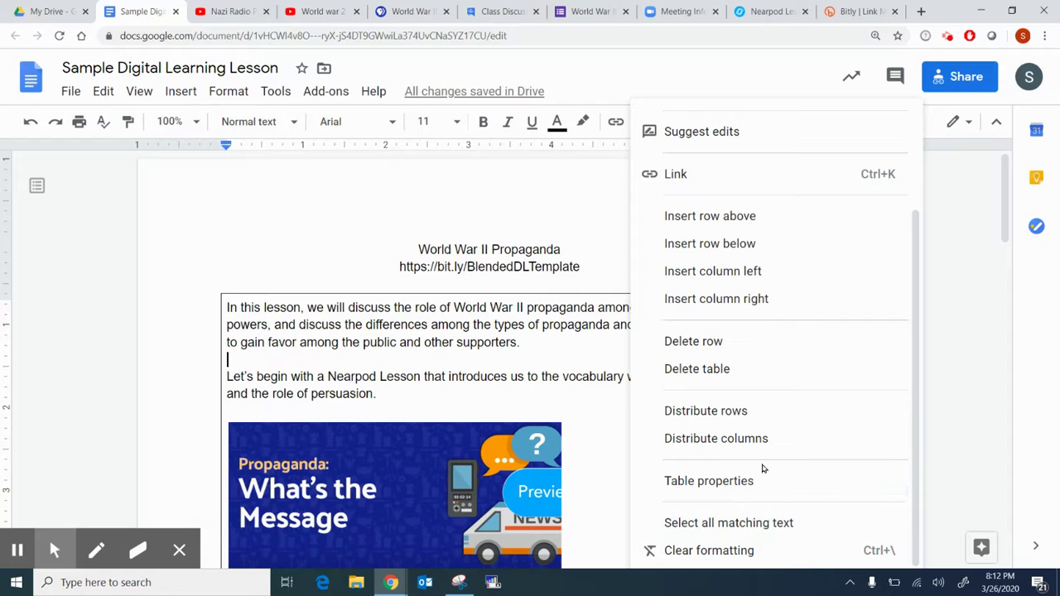
pyautogui.click(740, 481)
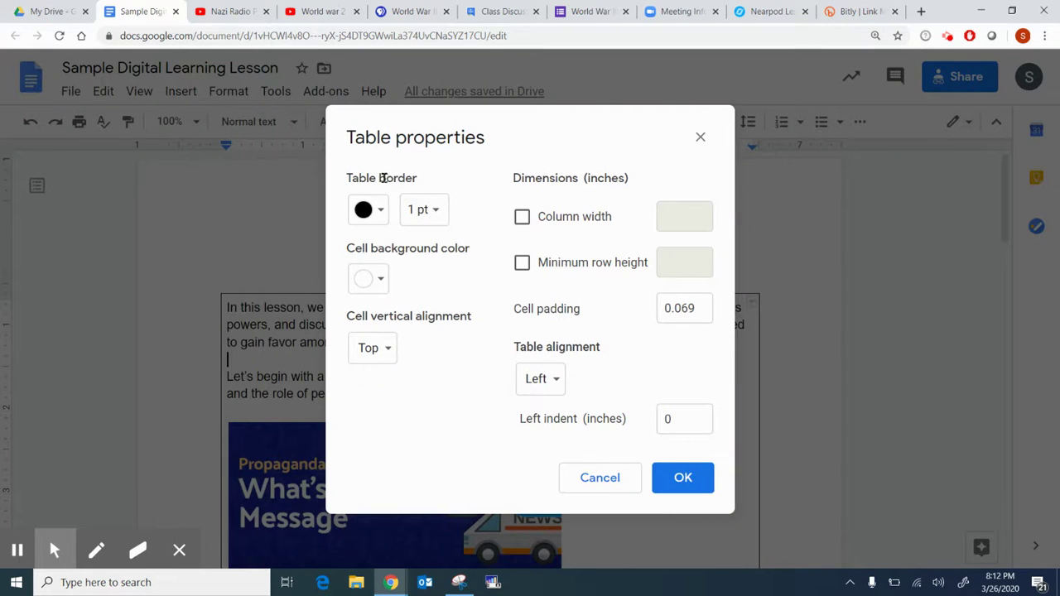
pyautogui.click(381, 211)
pyautogui.click(536, 246)
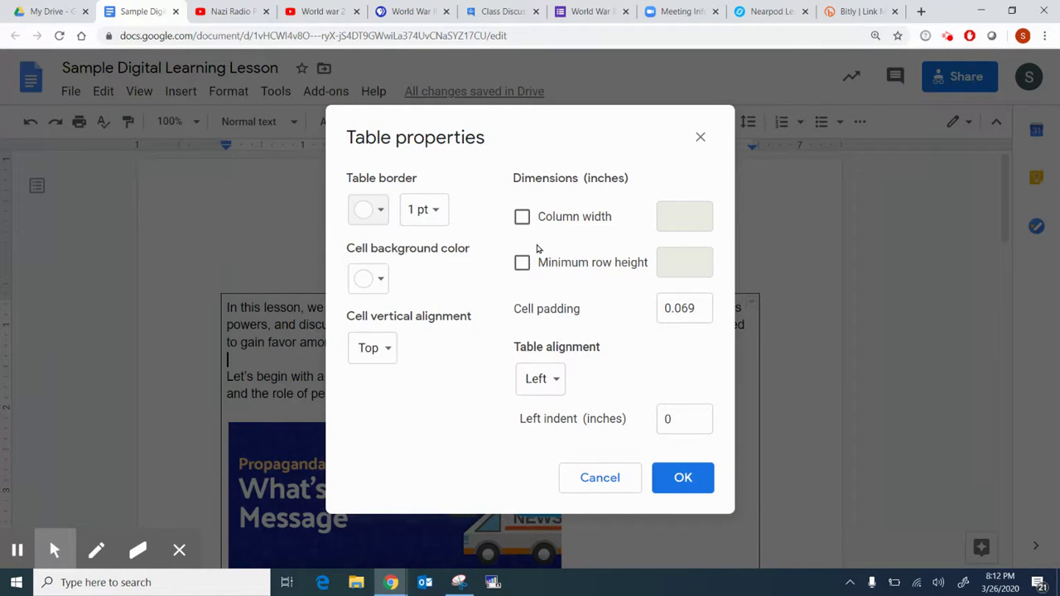
pyautogui.click(683, 477)
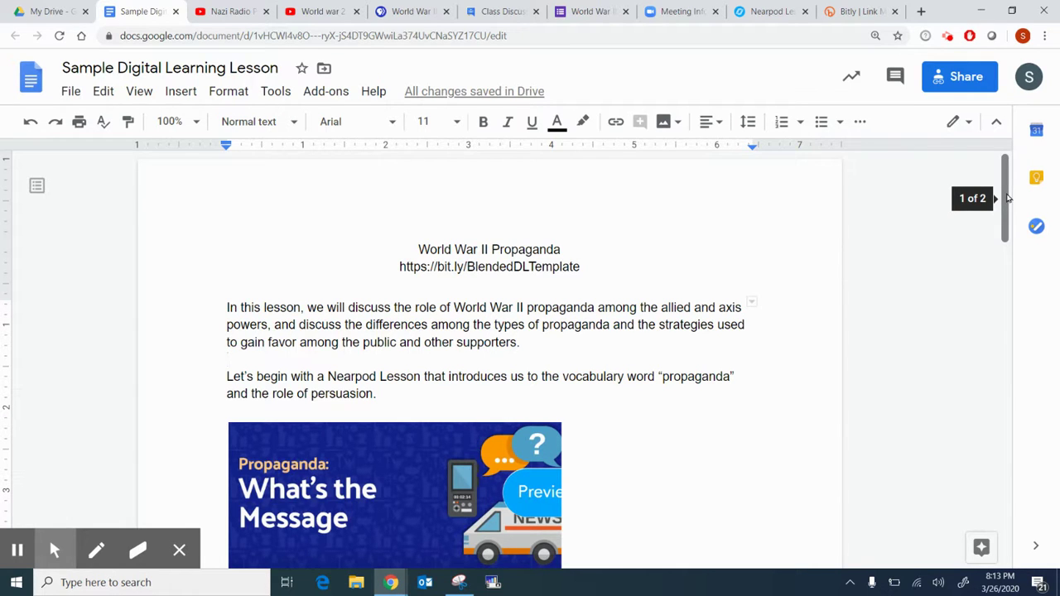
# Capture the Nearpod slide "Propaganda: What's the Message" with Snipping Tool and copy the snip to the clipboard.
pyautogui.moveTo(1008, 198); pyautogui.dragTo(1002, 219)
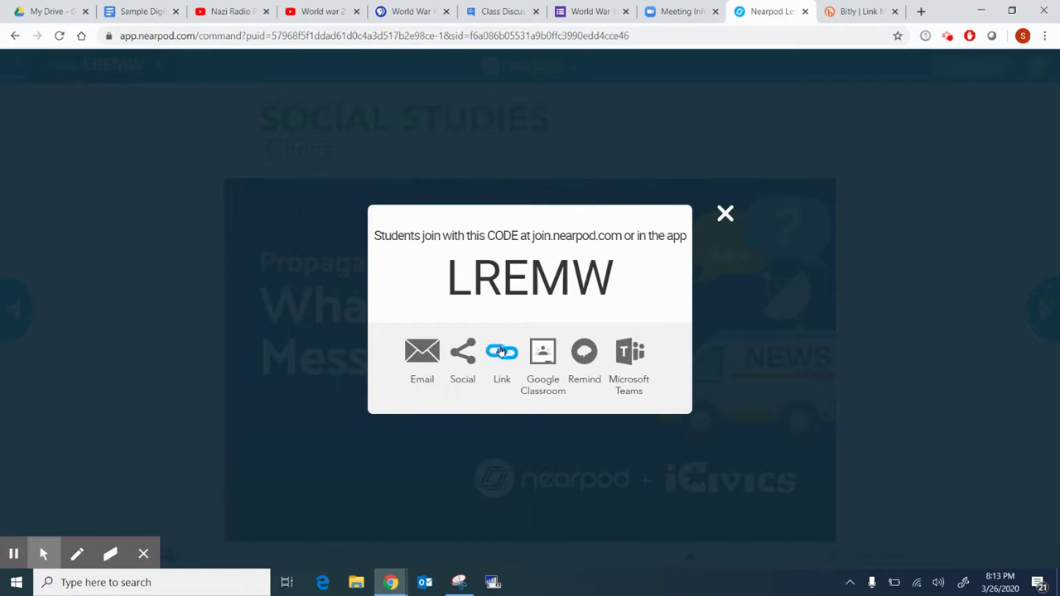
pyautogui.click(725, 213)
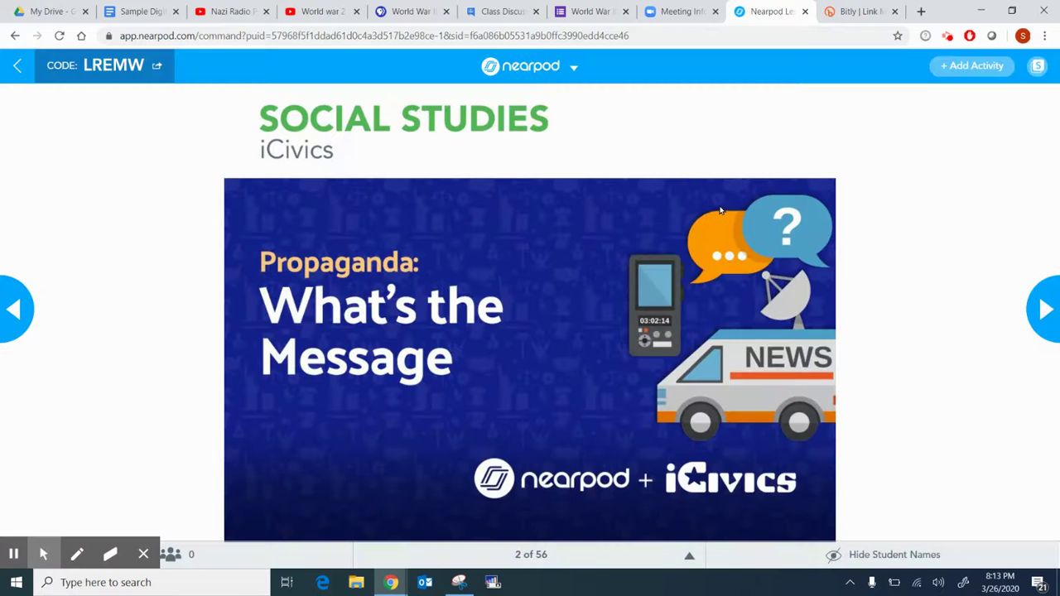
pyautogui.click(461, 583)
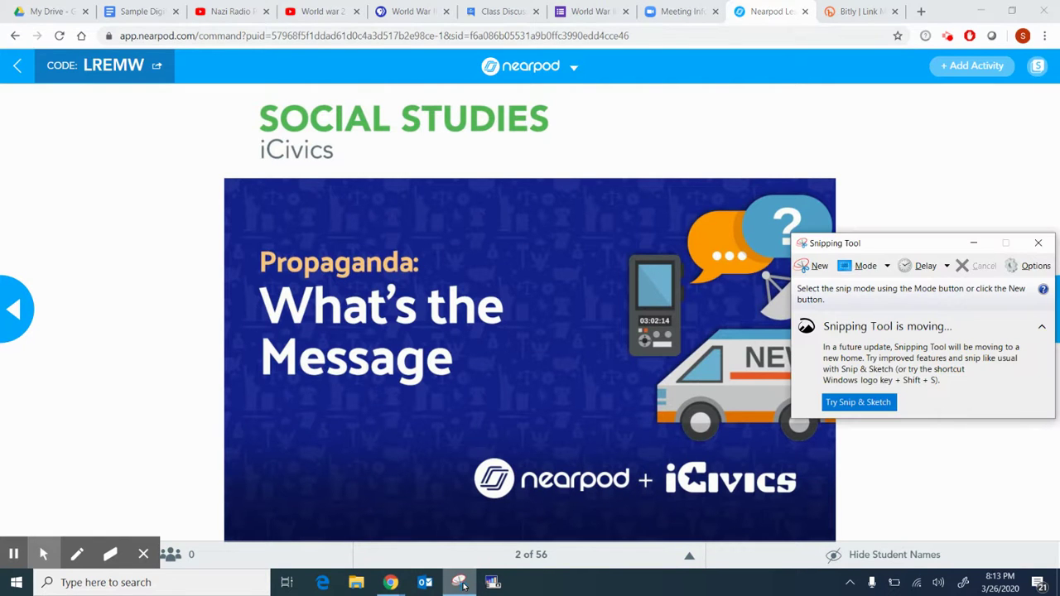
pyautogui.click(810, 265)
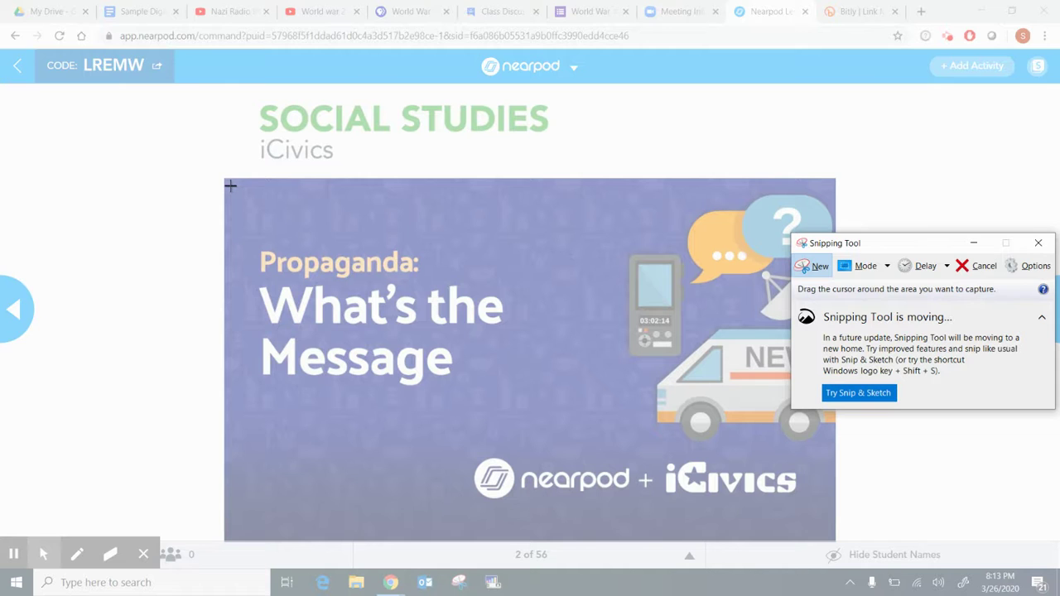
pyautogui.moveTo(230, 186); pyautogui.dragTo(833, 540)
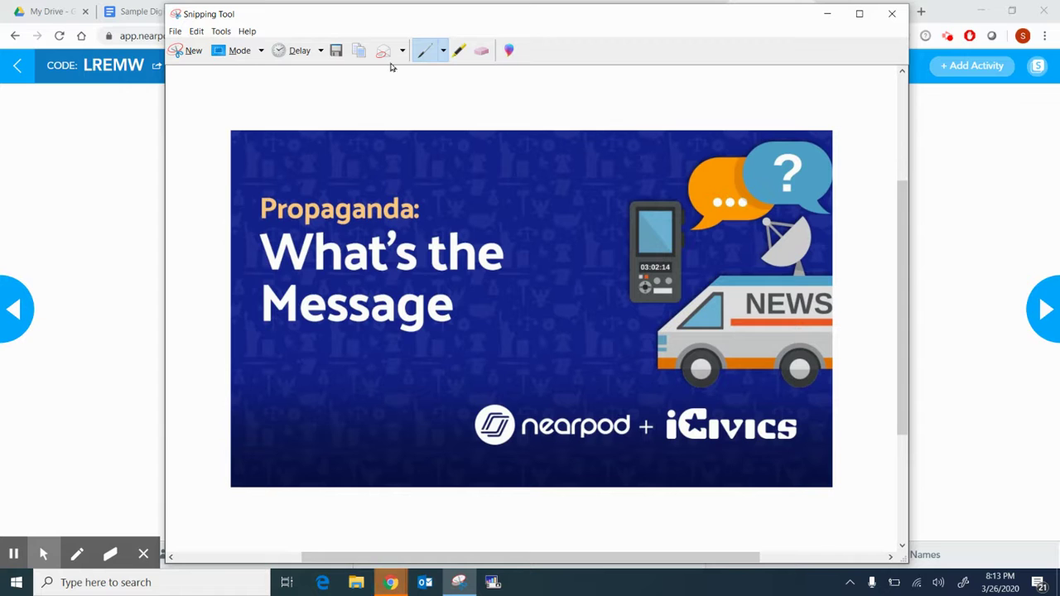
pyautogui.click(359, 52)
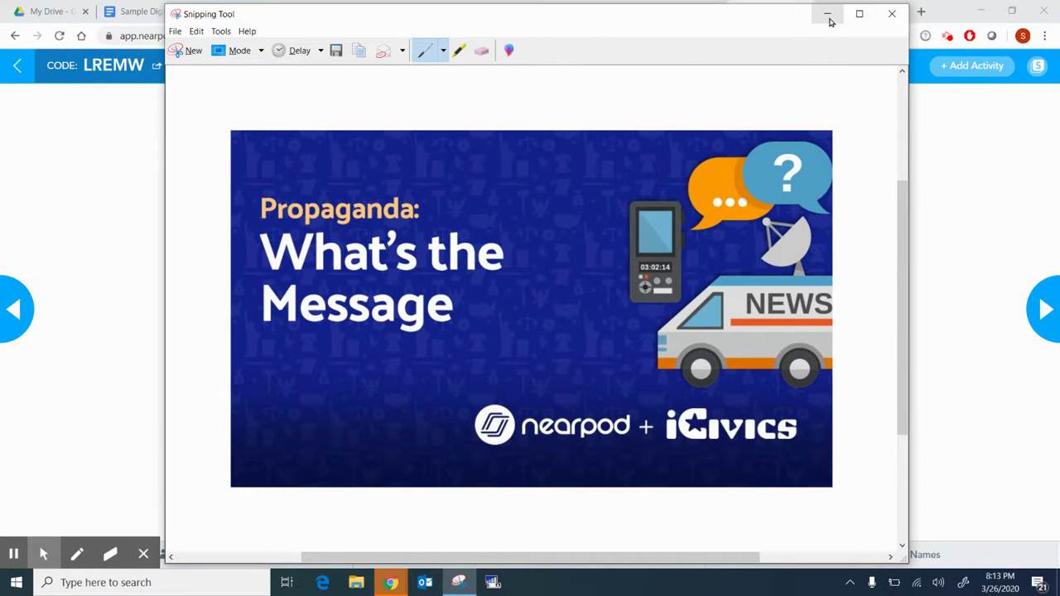
pyautogui.click(829, 17)
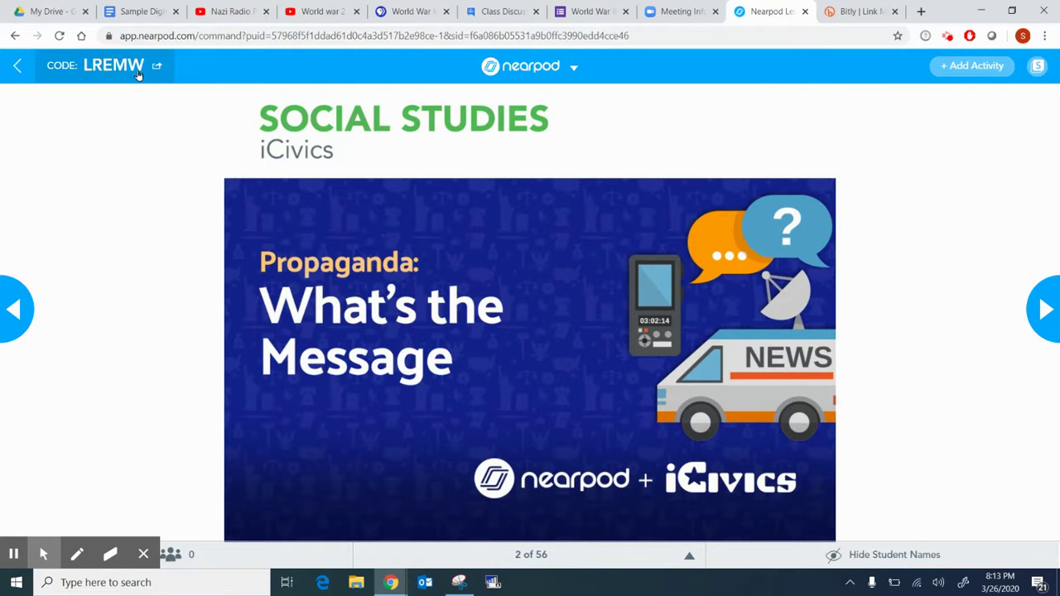
# Display the Nearpod lesson's share link, and check the link attached to the Nearpod image in the lesson document.
pyautogui.click(137, 73)
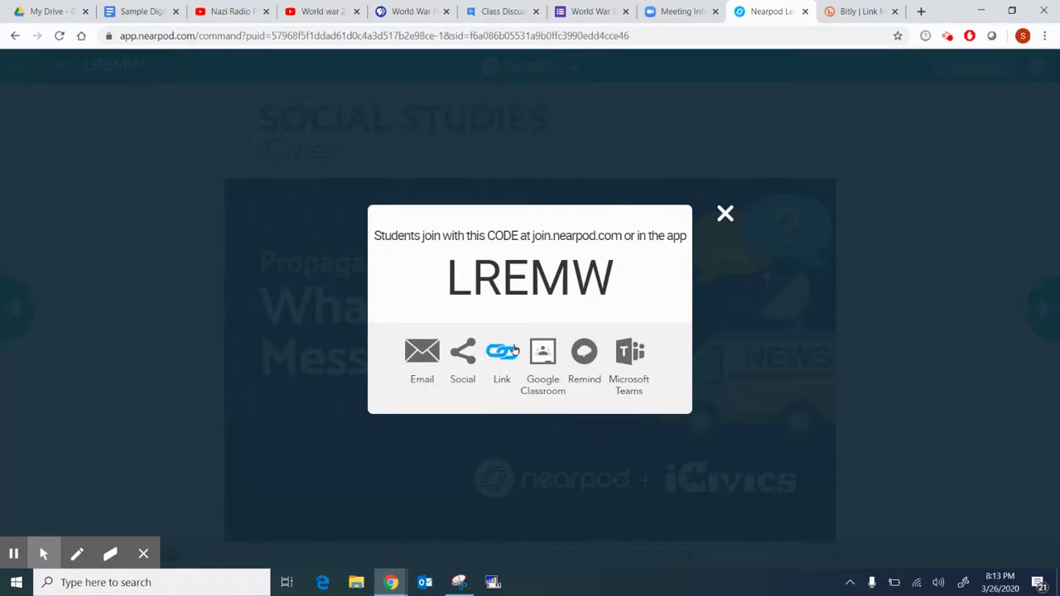
pyautogui.click(502, 352)
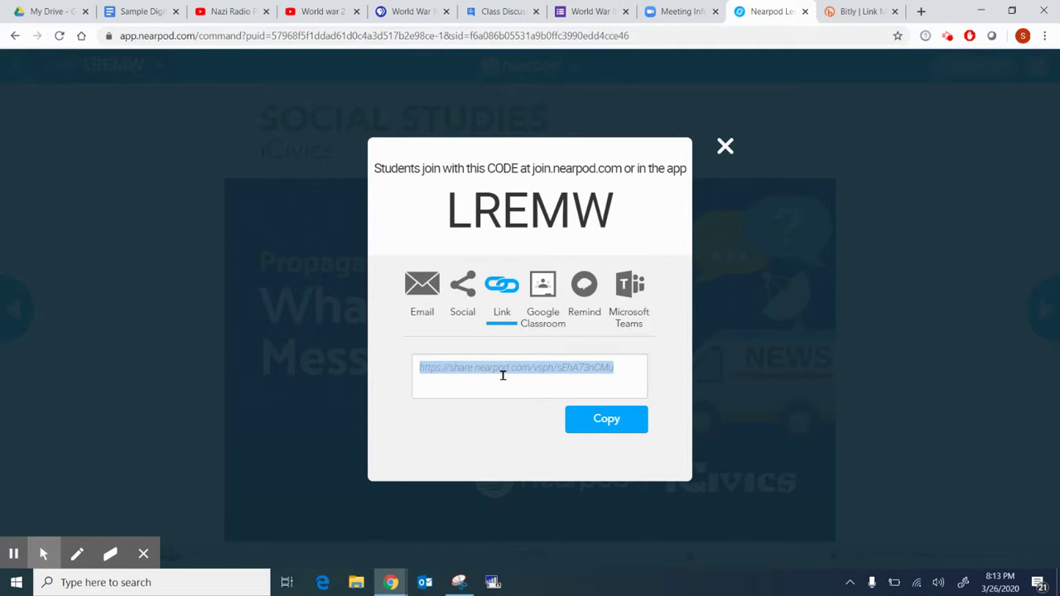
pyautogui.click(145, 10)
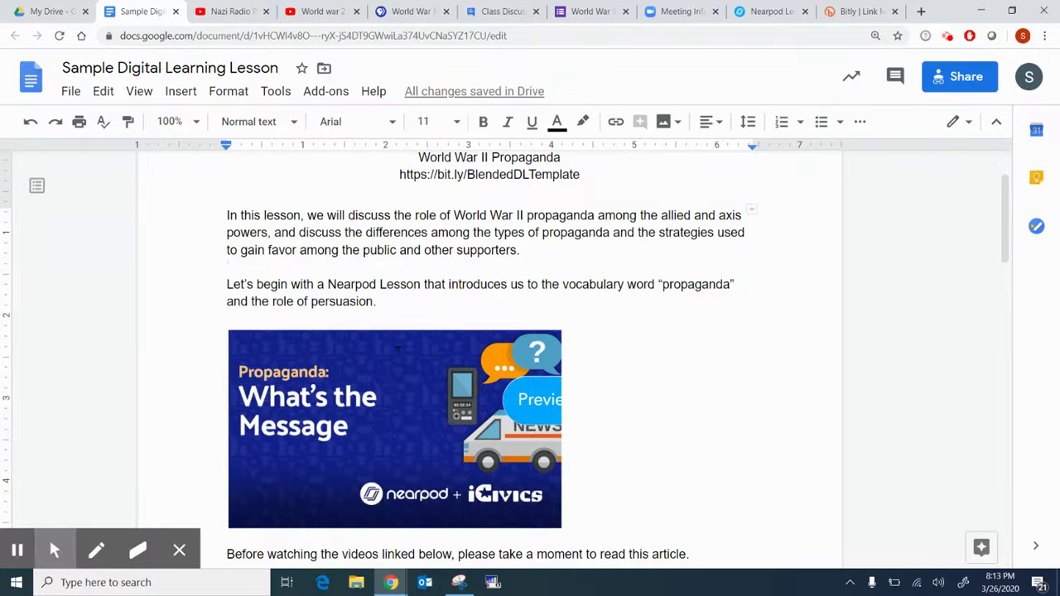
pyautogui.click(364, 399)
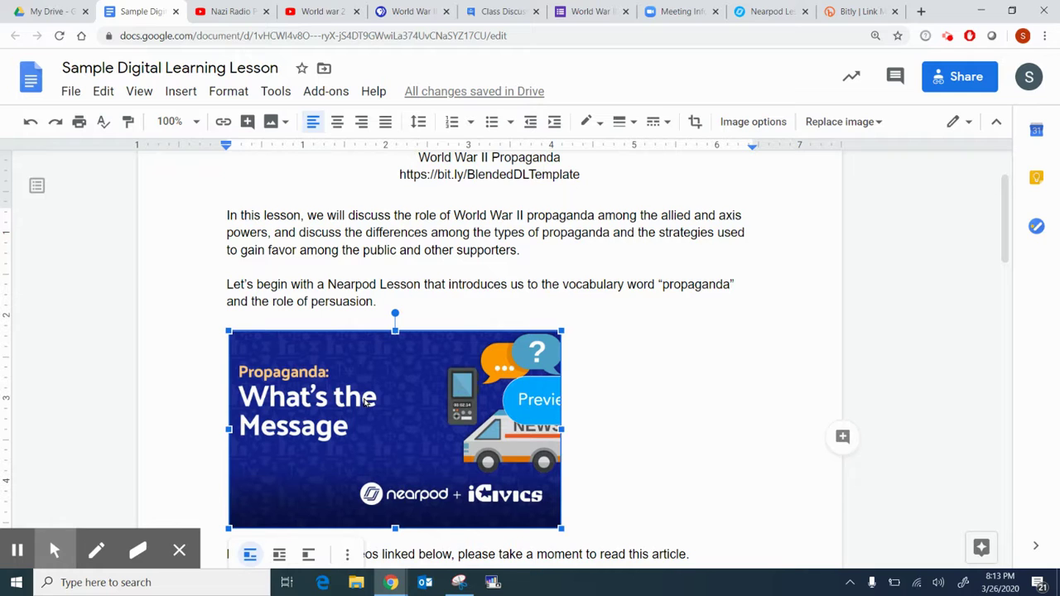
pyautogui.moveTo(1013, 252); pyautogui.dragTo(1011, 289)
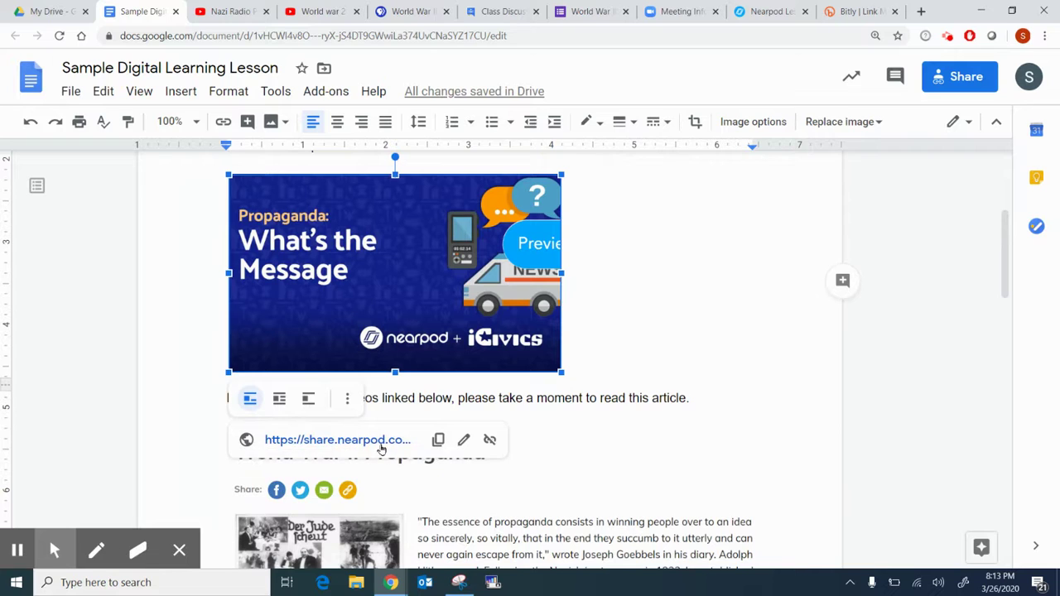
pyautogui.click(653, 287)
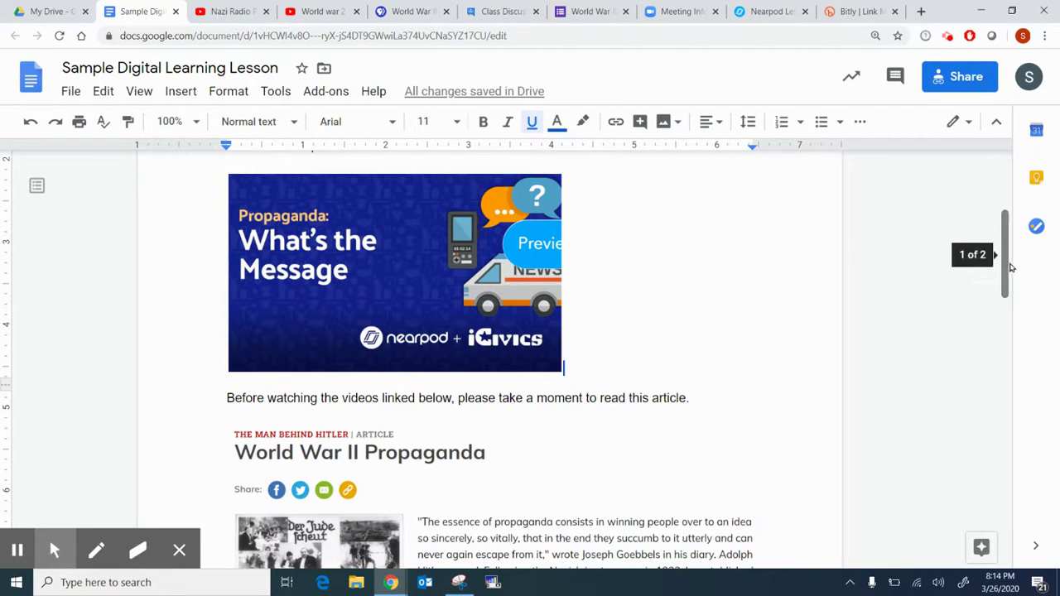
# Review the lesson document's linked article image, the two video thumbnails and the reflection section.
pyautogui.moveTo(1008, 266); pyautogui.dragTo(1001, 305)
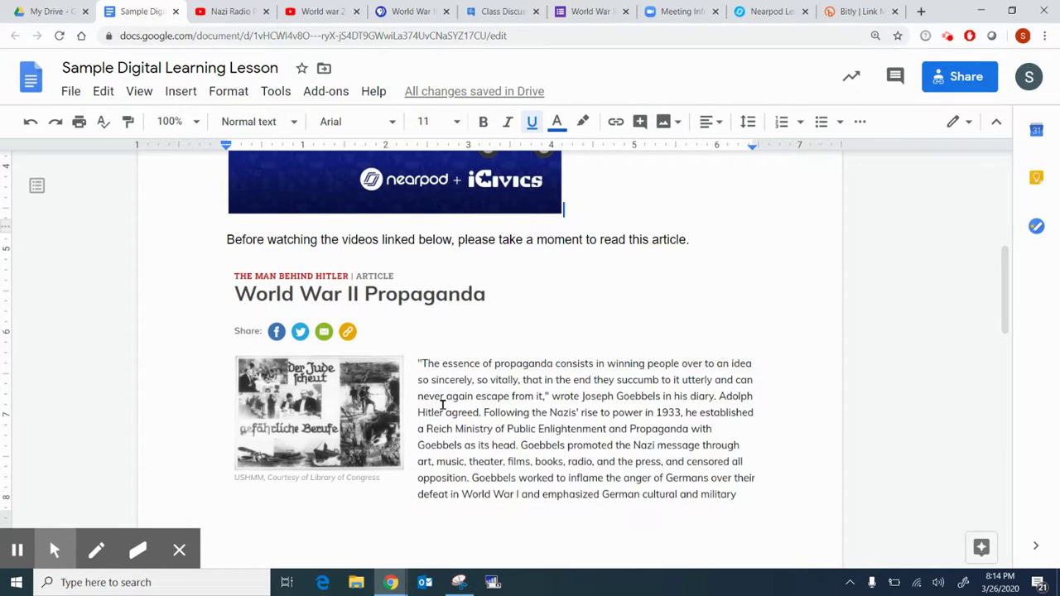
pyautogui.click(443, 405)
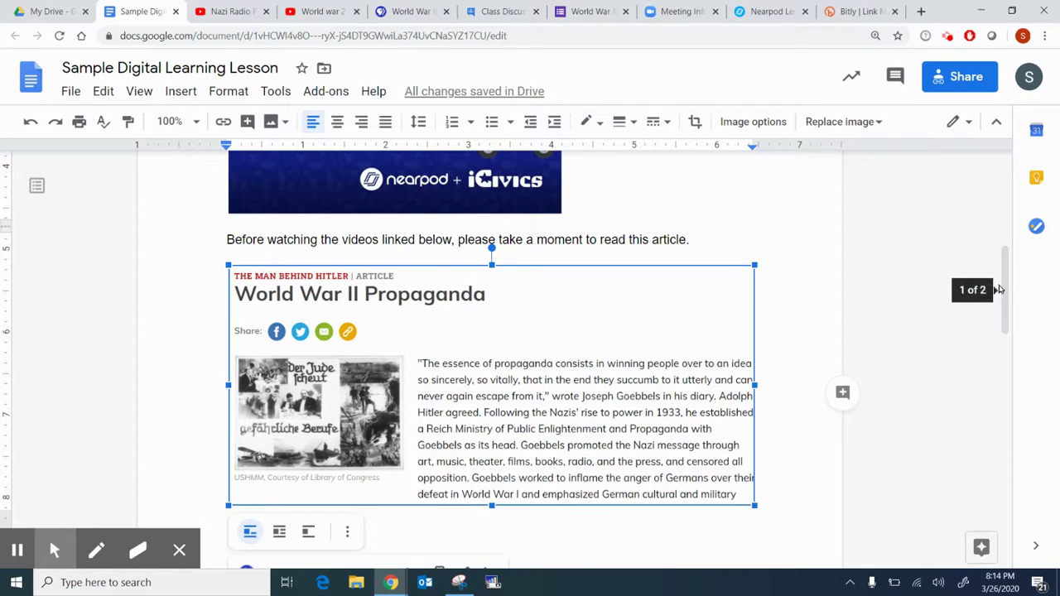
pyautogui.moveTo(1006, 289); pyautogui.dragTo(1005, 358)
pyautogui.click(593, 476)
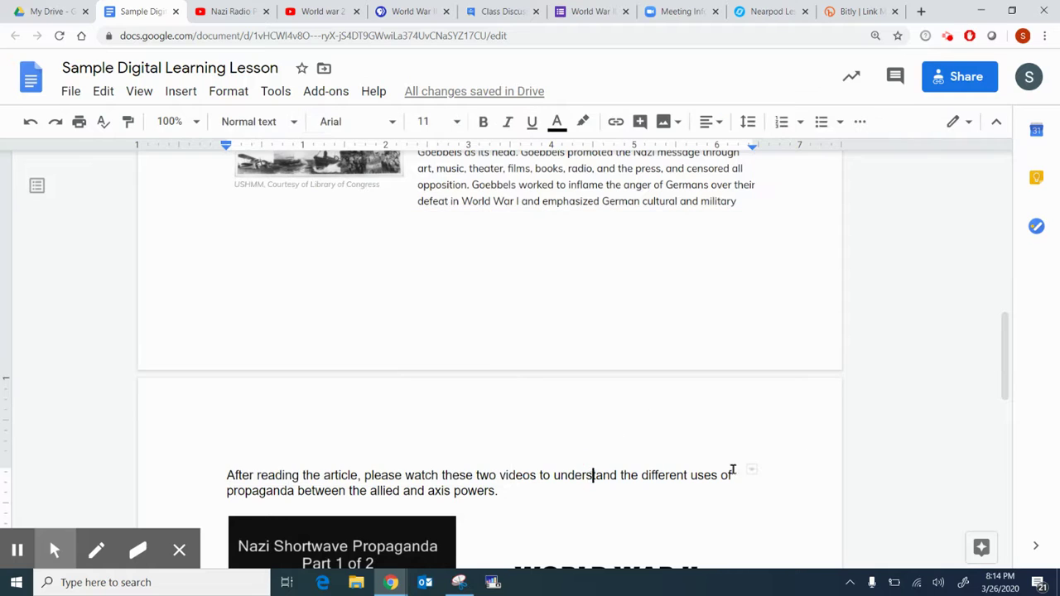
pyautogui.moveTo(1008, 368); pyautogui.dragTo(1008, 423)
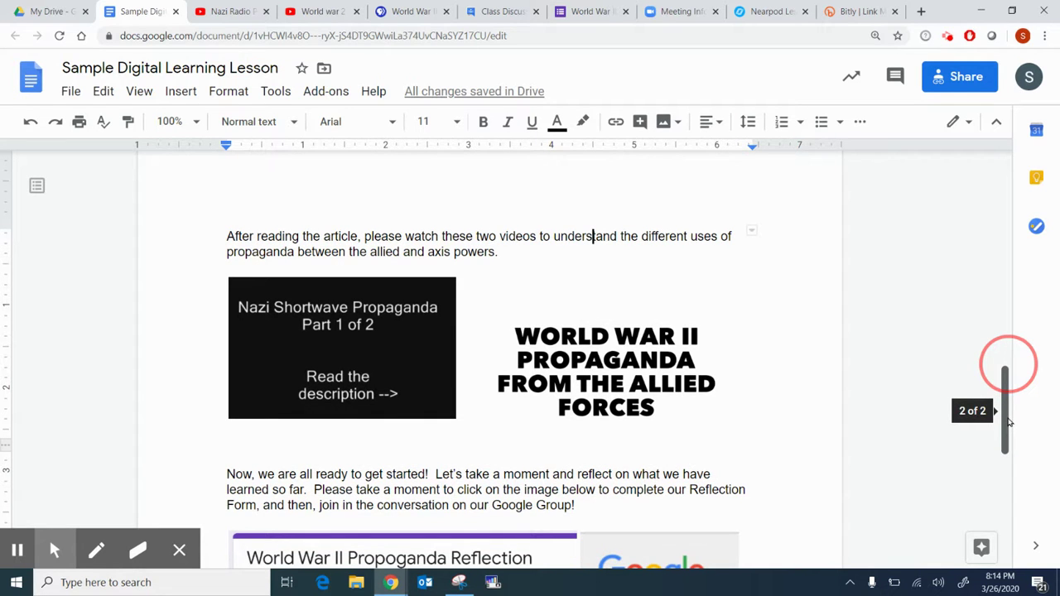
pyautogui.moveTo(1008, 422); pyautogui.dragTo(991, 240)
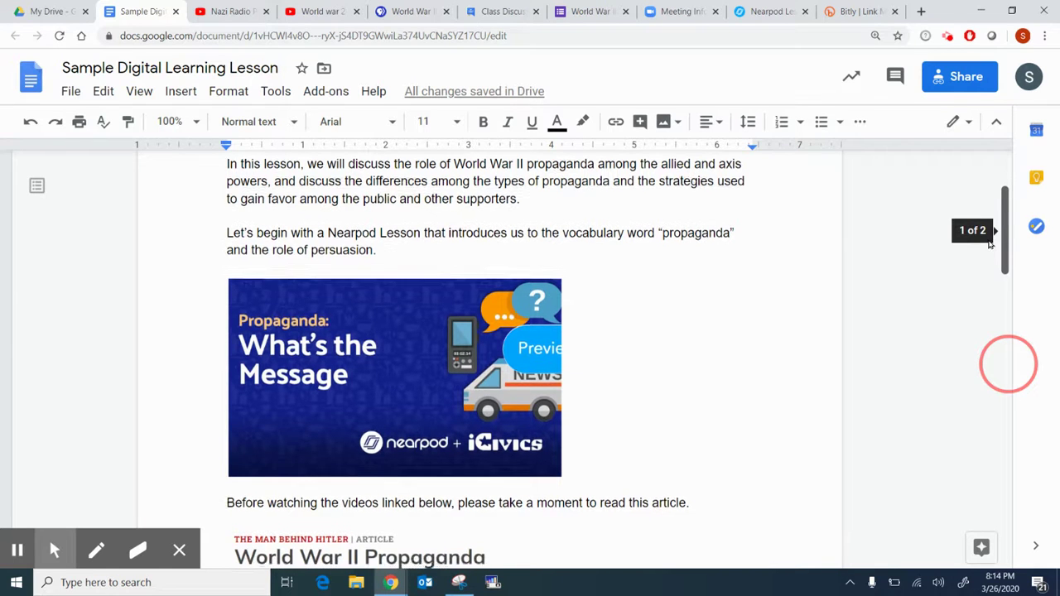
pyautogui.scroll(-3, 989, 242)
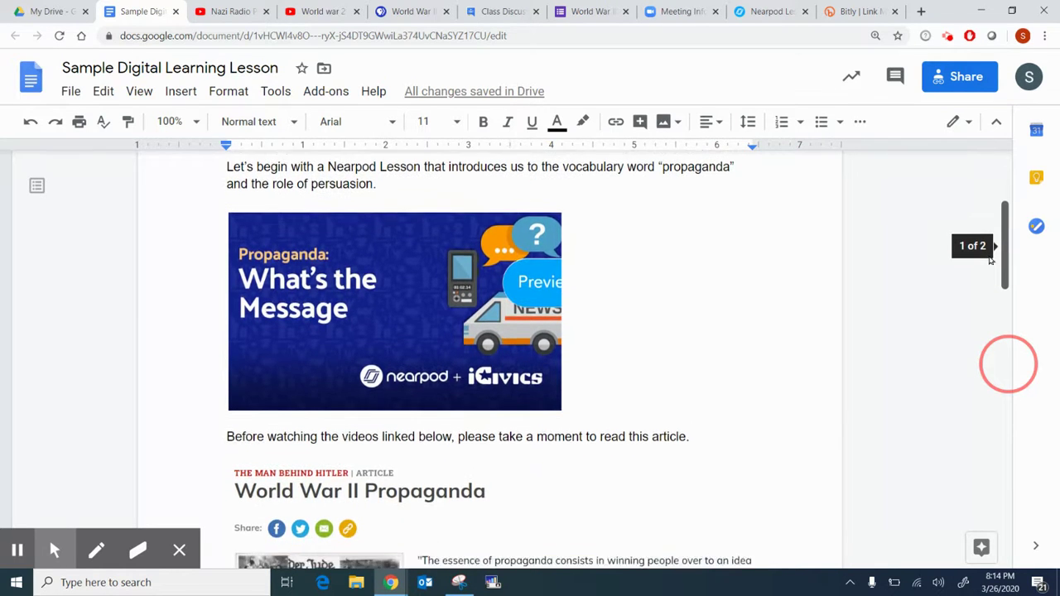
pyautogui.moveTo(990, 259); pyautogui.dragTo(1015, 468)
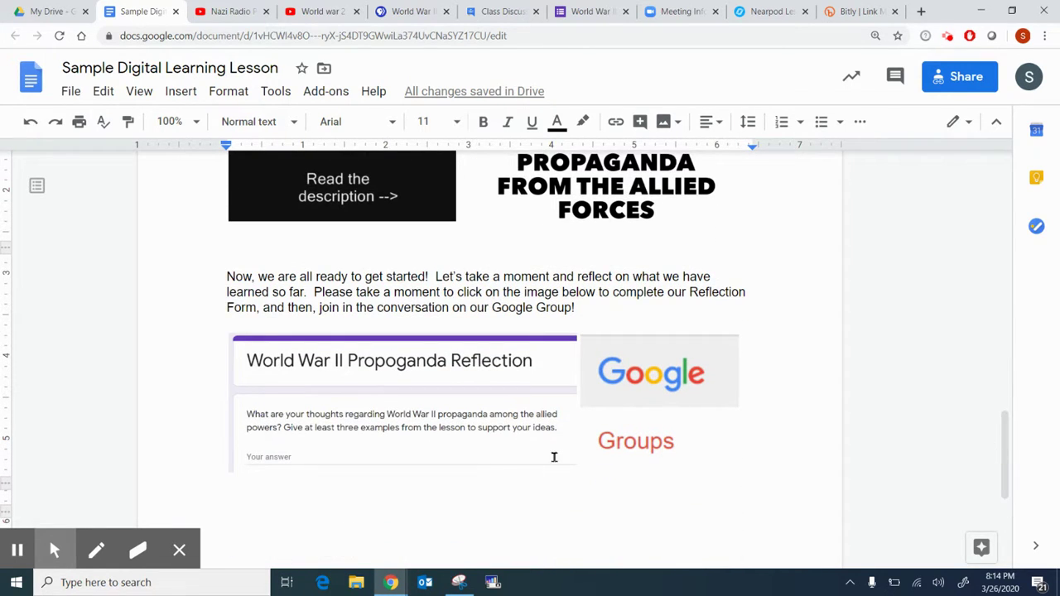
# Open the World War II Propaganda Reflection form from its image, review the questions, and view the responses in the form editor.
pyautogui.click(379, 387)
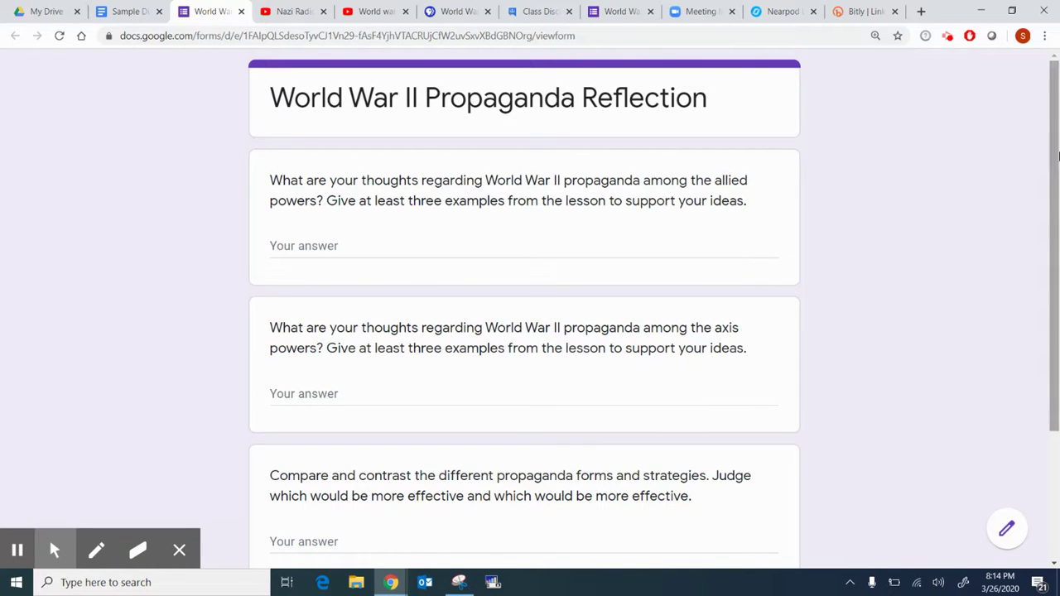
pyautogui.moveTo(1057, 156)
pyautogui.mouseDown()
pyautogui.moveTo(1056, 180)
pyautogui.moveTo(1056, 164)
pyautogui.mouseUp()
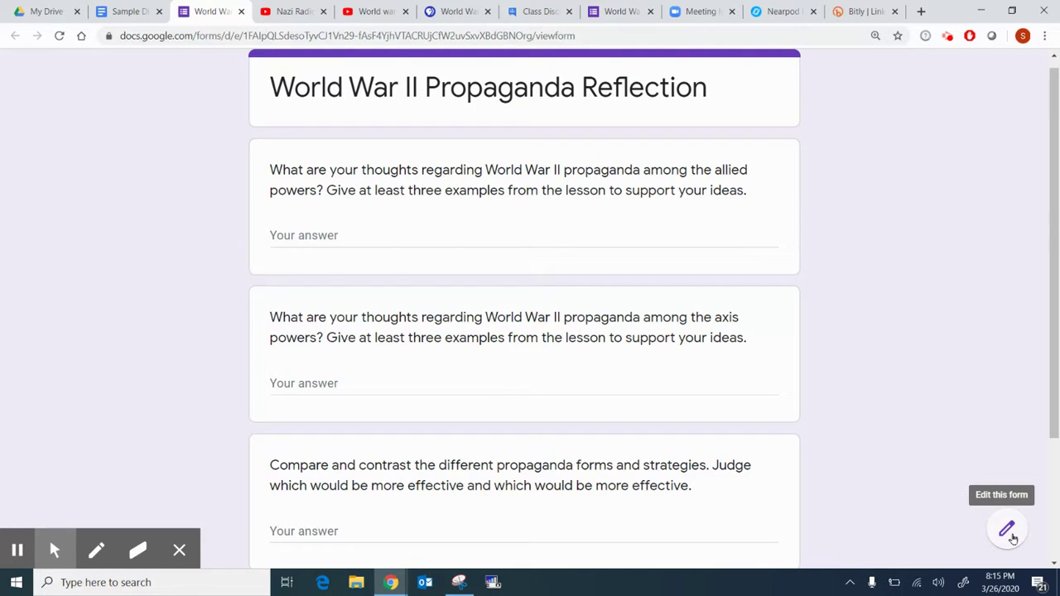
pyautogui.click(1008, 531)
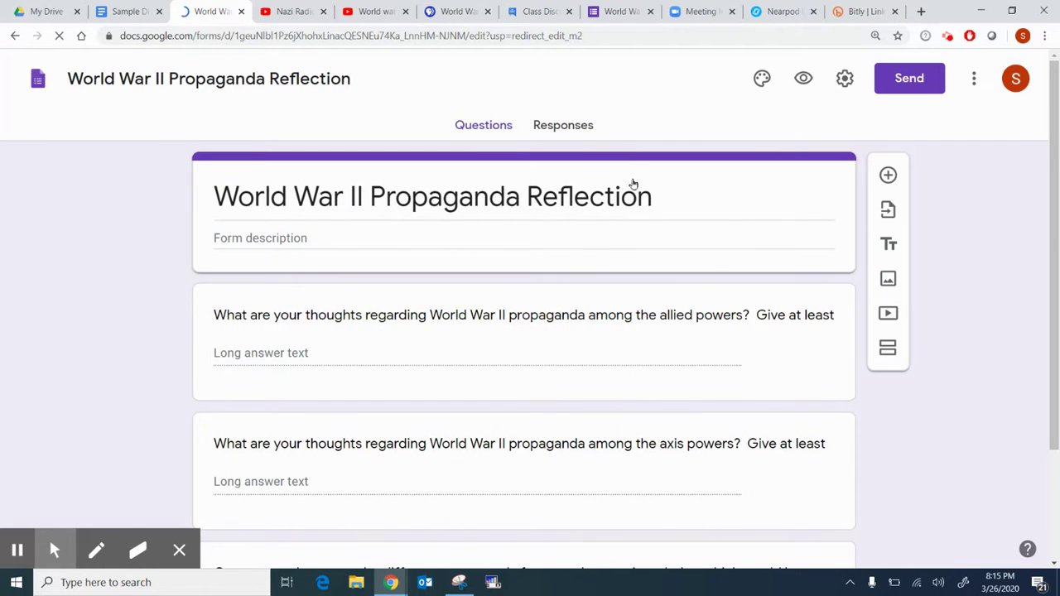
pyautogui.click(560, 125)
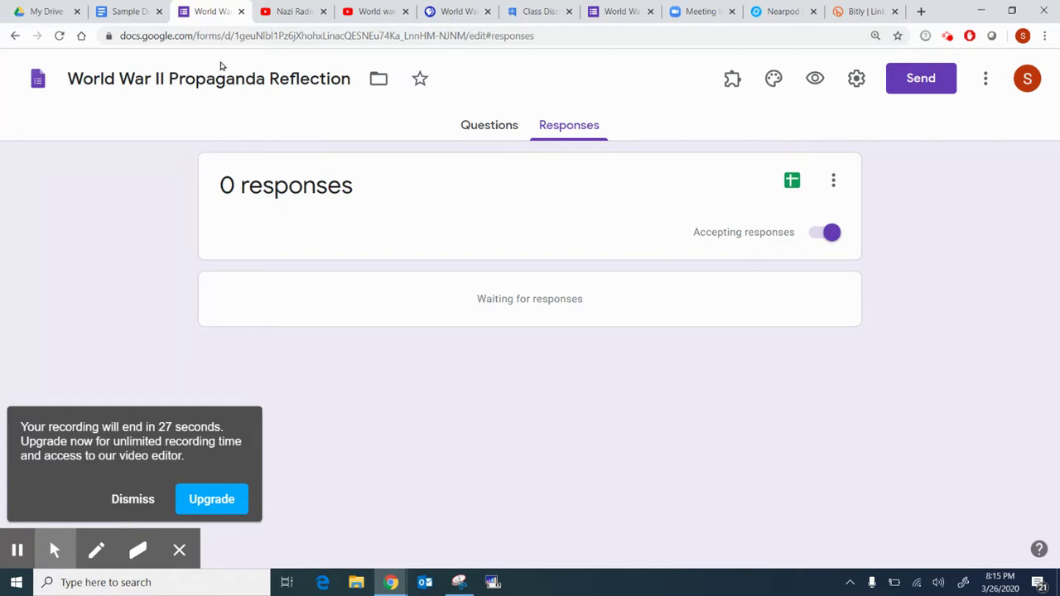
# Return to the lesson document and select the Google Groups image to show its attached link.
pyautogui.click(131, 12)
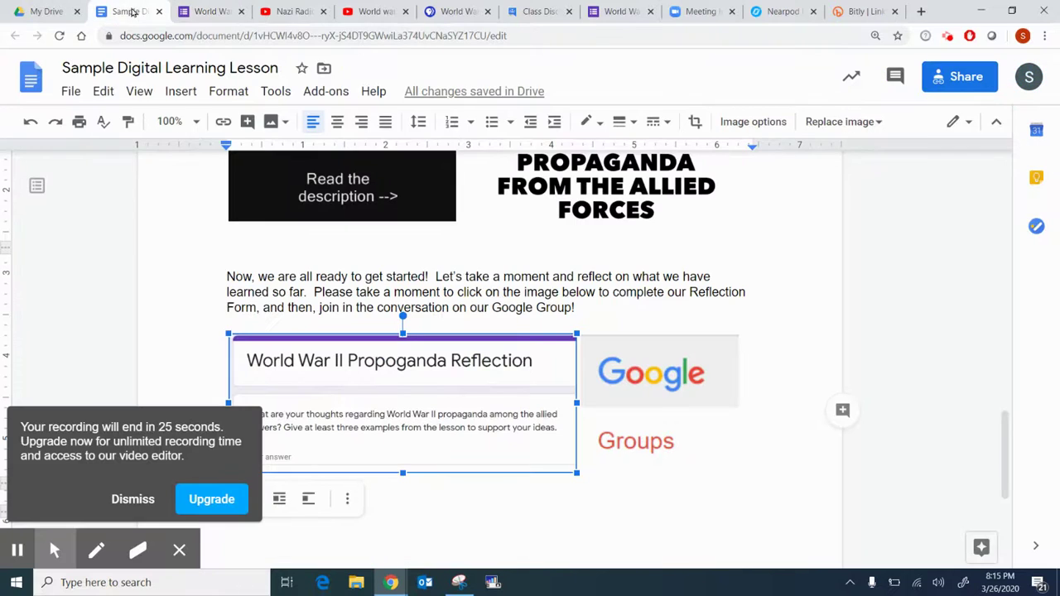
pyautogui.click(772, 477)
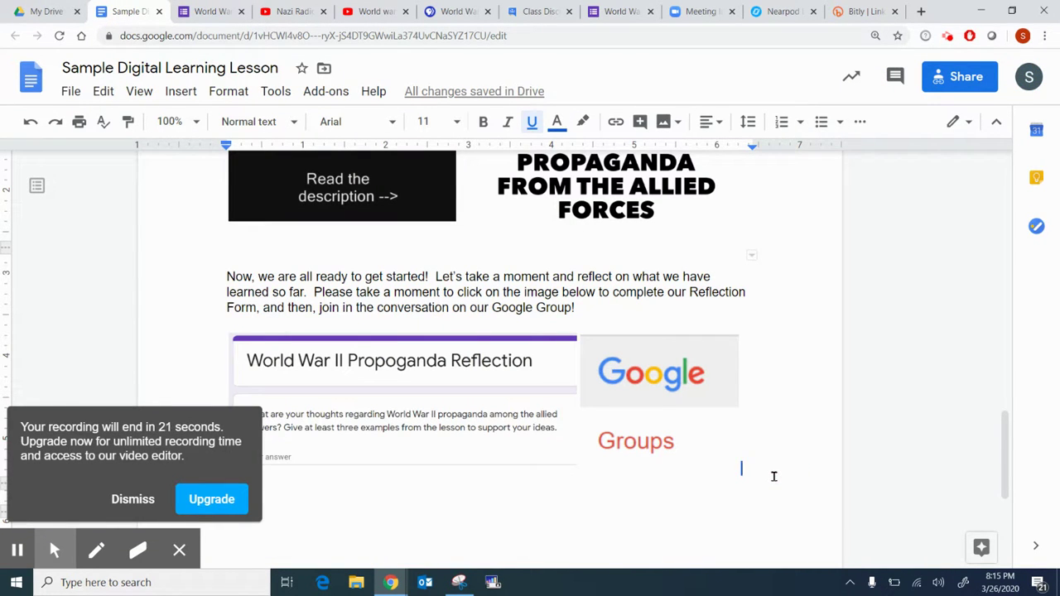
pyautogui.click(129, 499)
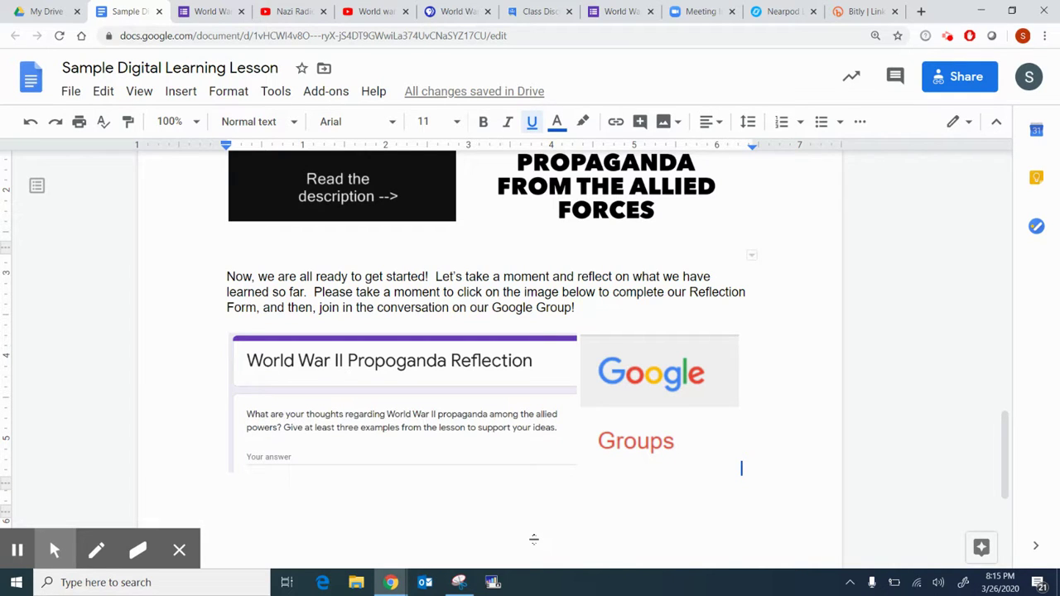
pyautogui.click(670, 395)
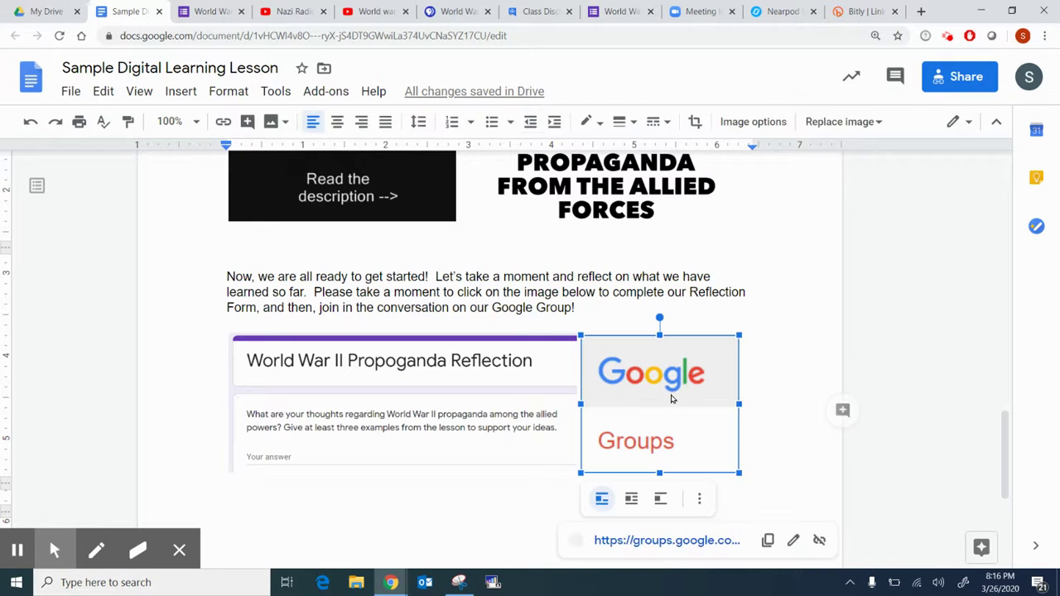